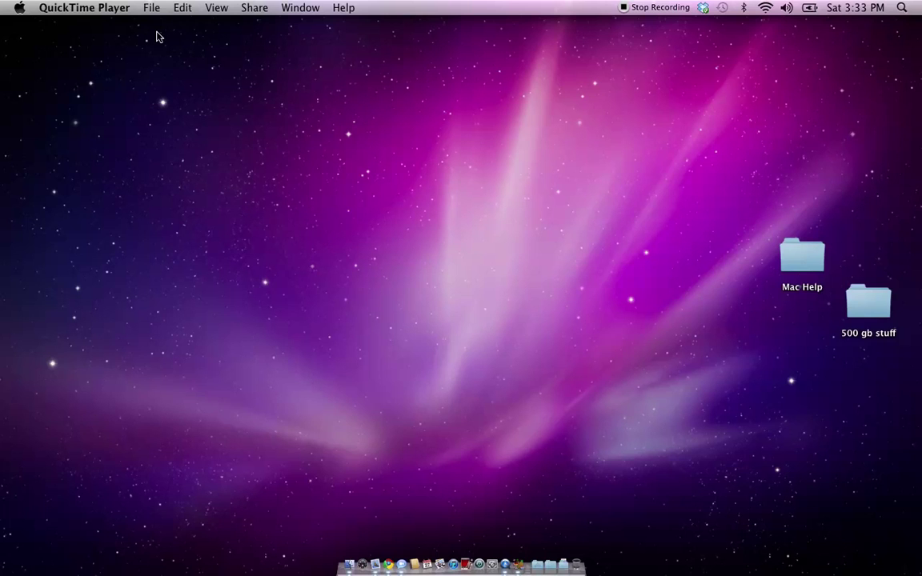
left_click(152, 9)
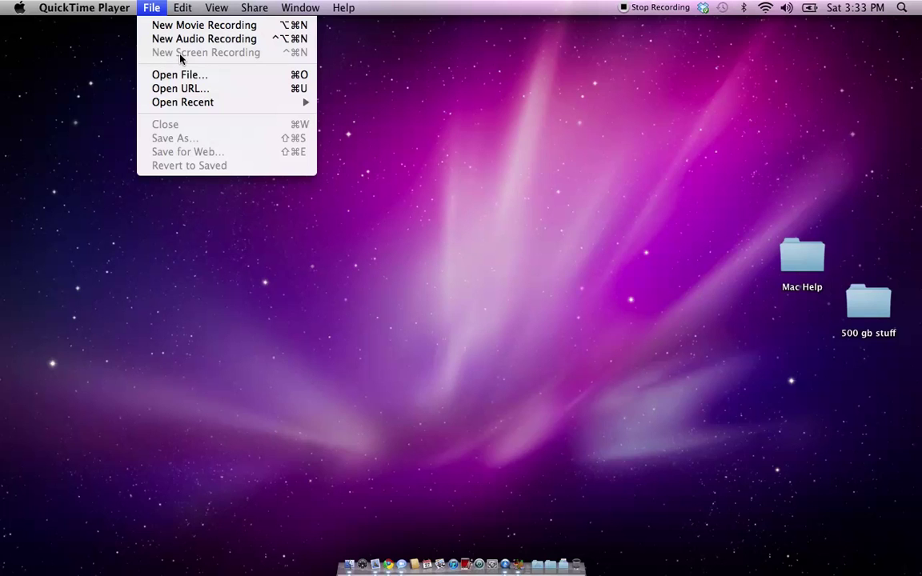
left_click(430, 490)
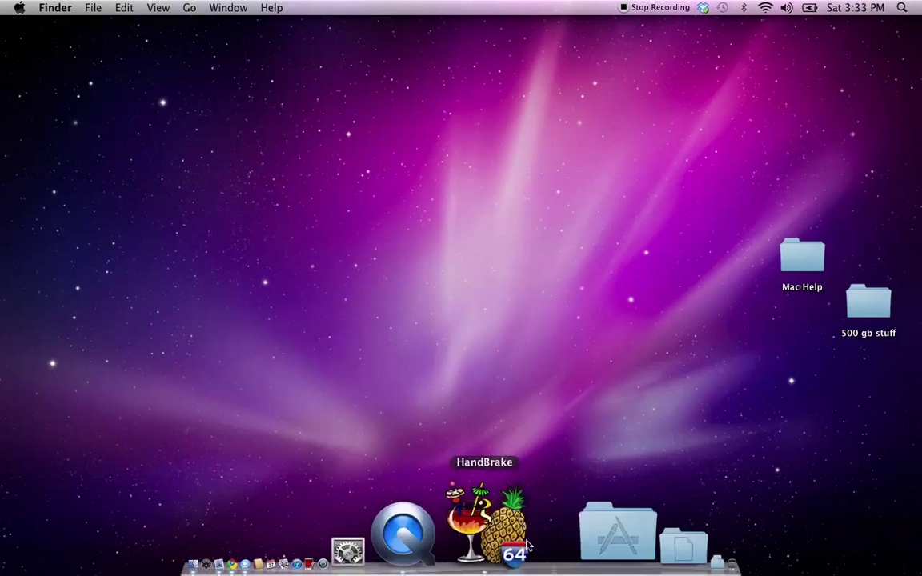
left_click(528, 538)
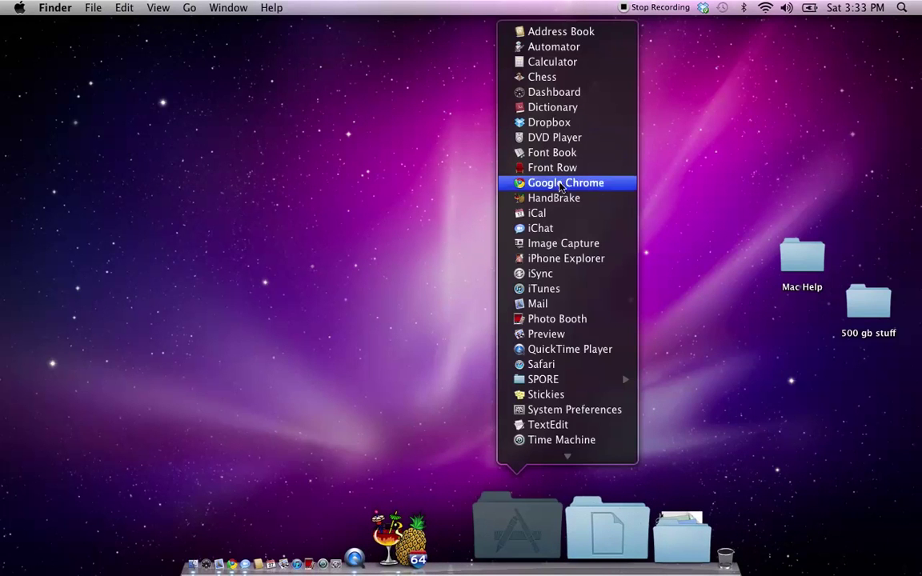
scroll(560, 332, "down", 3)
scroll(560, 332, "up", 1)
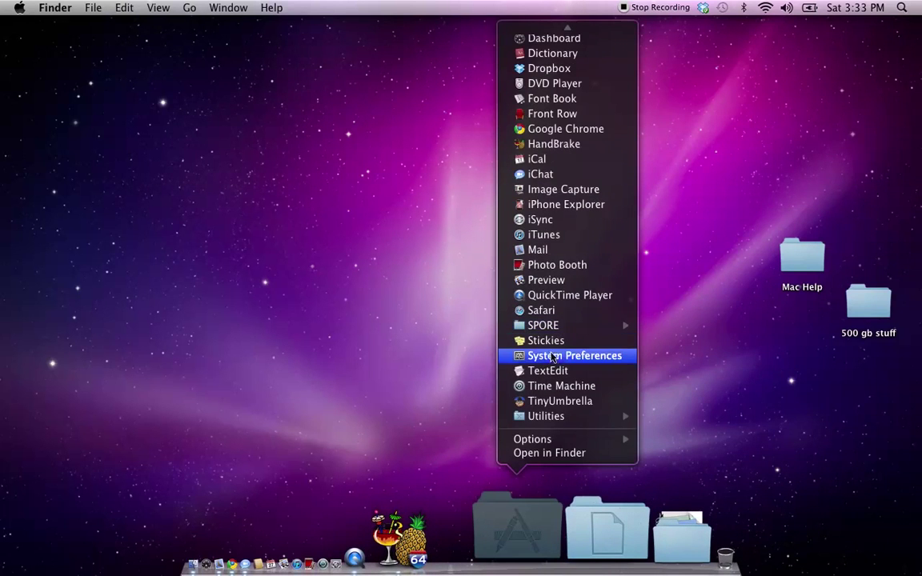
left_click(448, 280)
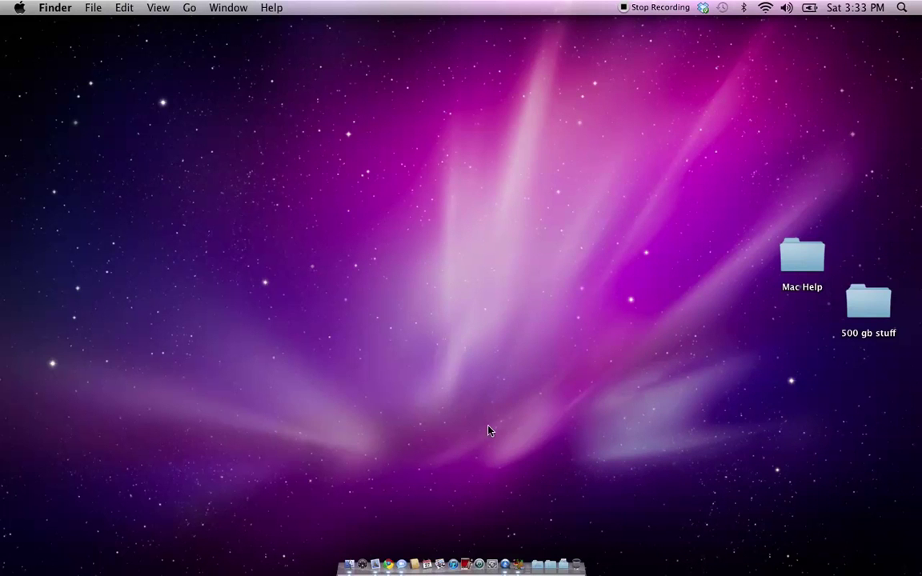
Step: Switch to QuickTime Player and open a new movie recording
left_click(506, 567)
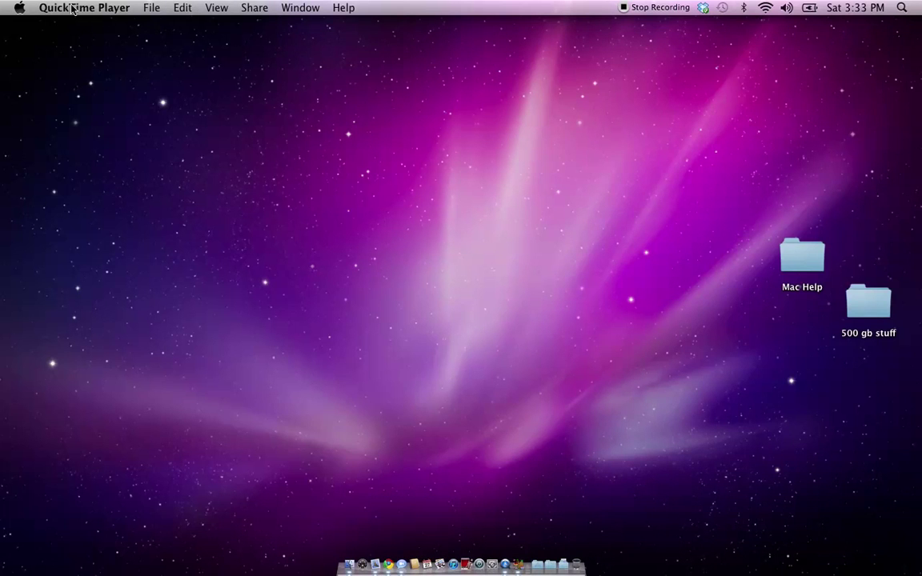
left_click(152, 8)
left_click(79, 9)
mouse_move(142, 9)
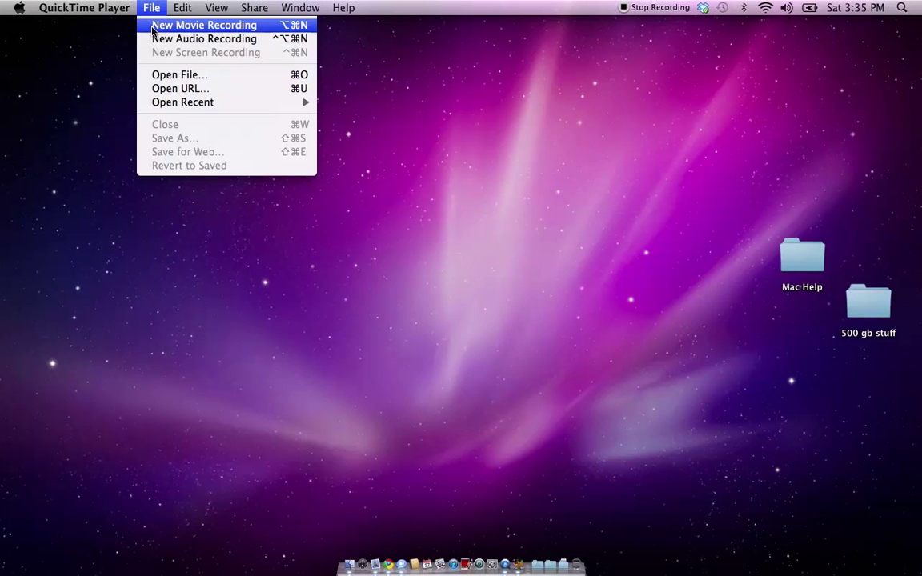
left_click(153, 27)
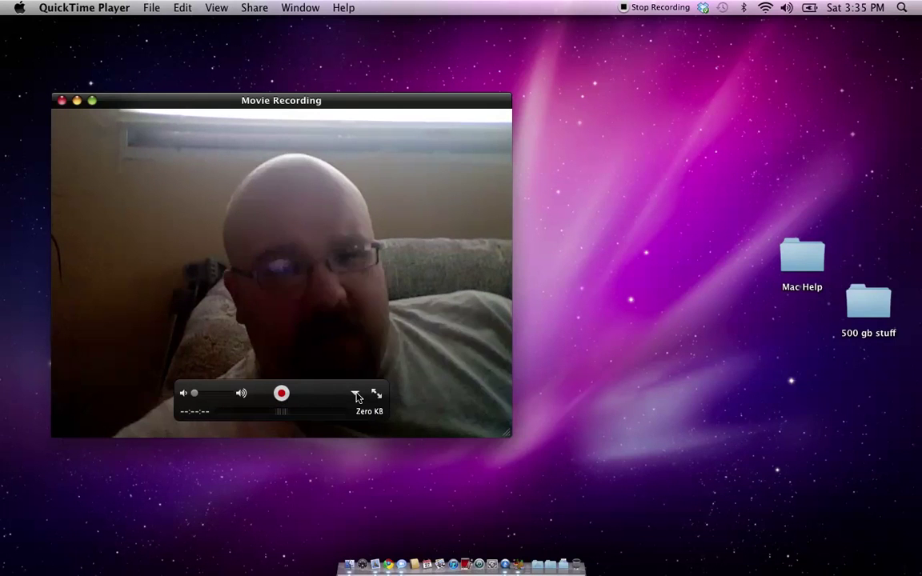
Step: Set the movie recording quality to Maximum and check the save location in the recording options
left_click(355, 395)
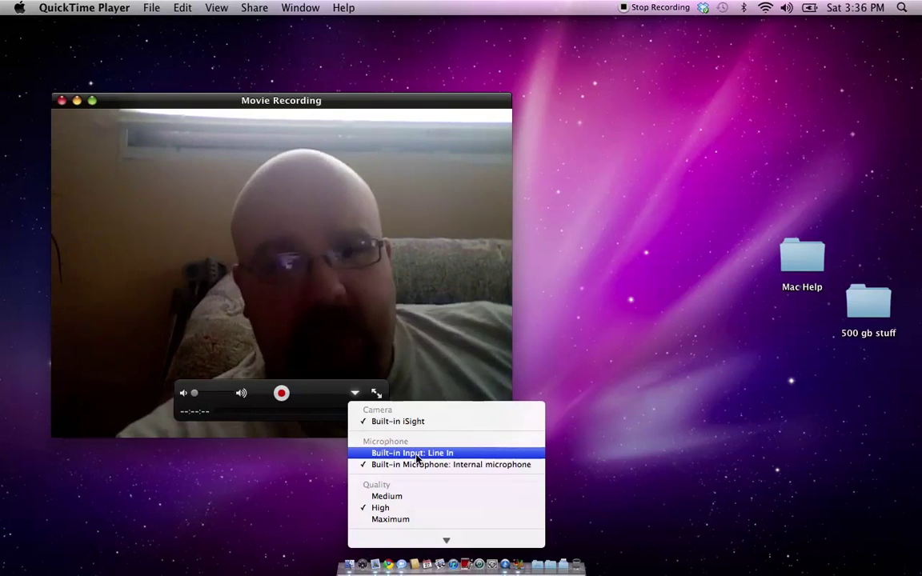
left_click(407, 520)
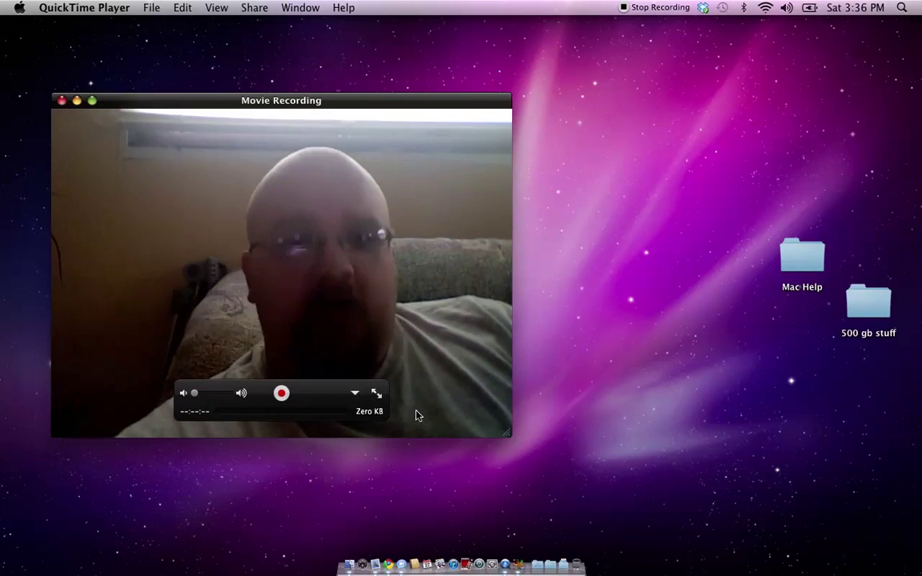
left_click(356, 394)
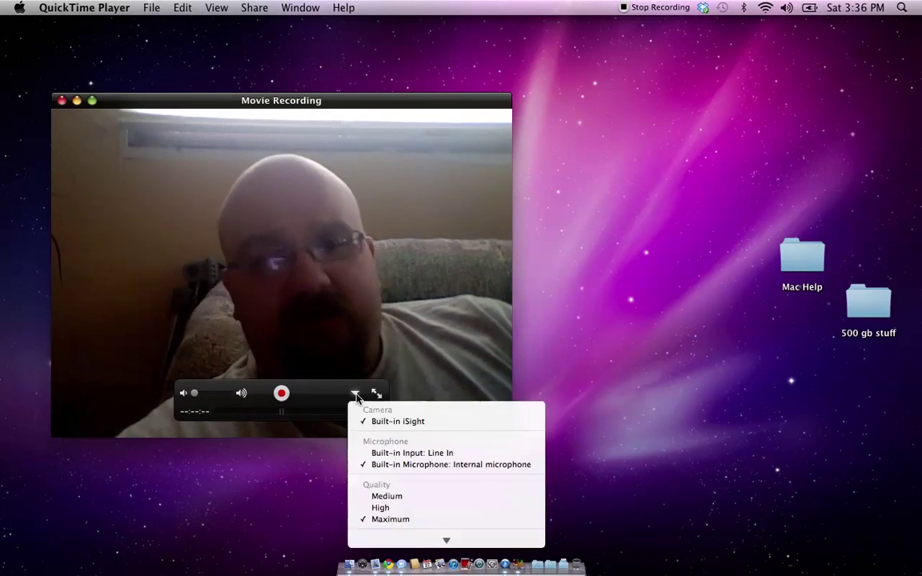
mouse_move(439, 542)
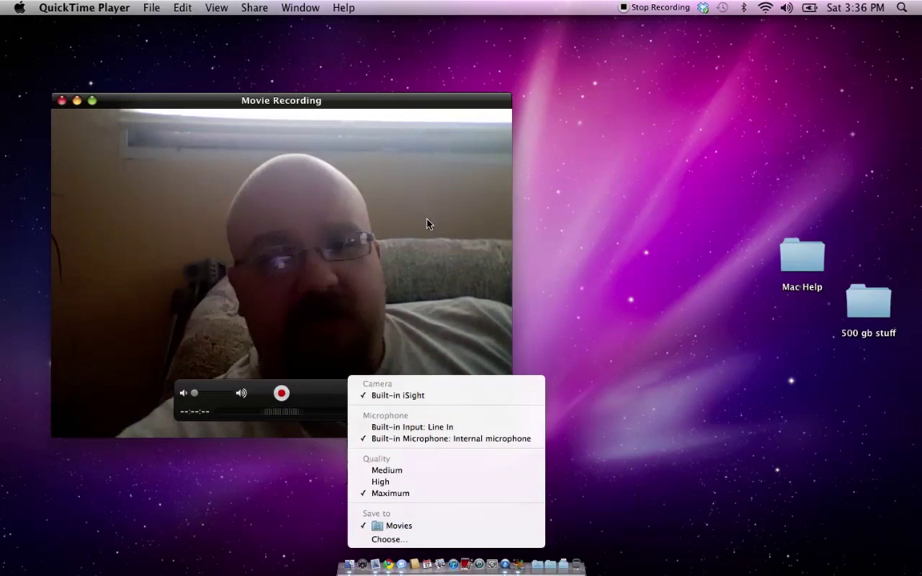
left_click(423, 314)
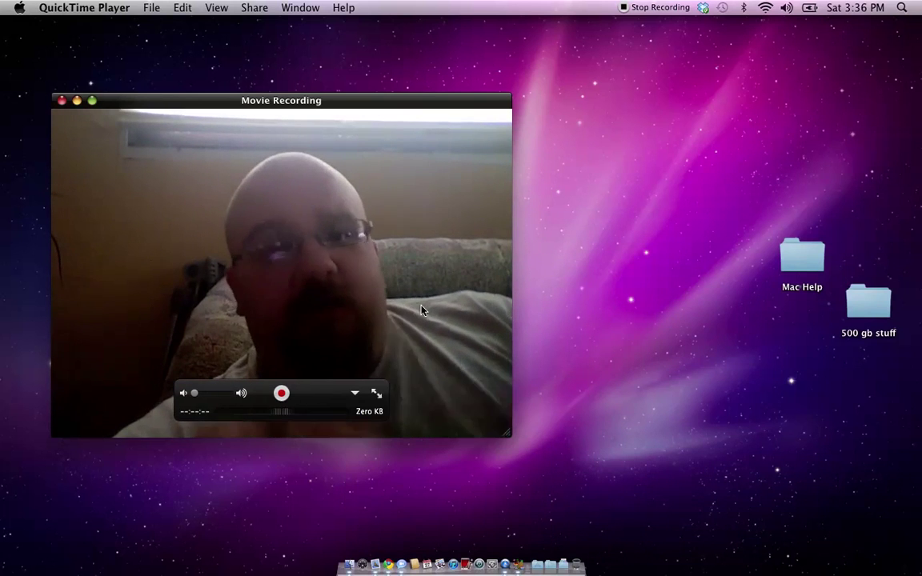
Step: Record a movie clip of about 24 seconds, play back its opening seconds and close it
left_click(281, 393)
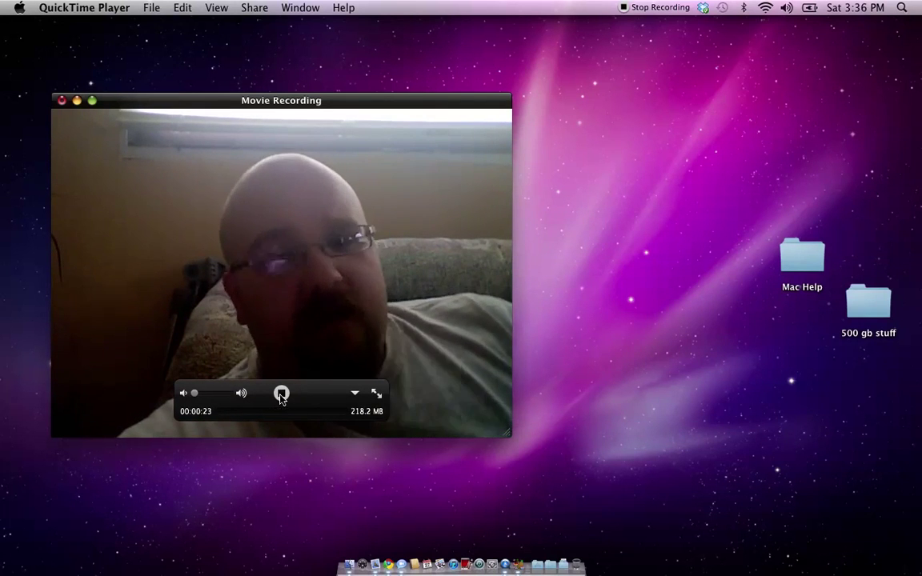
left_click(281, 394)
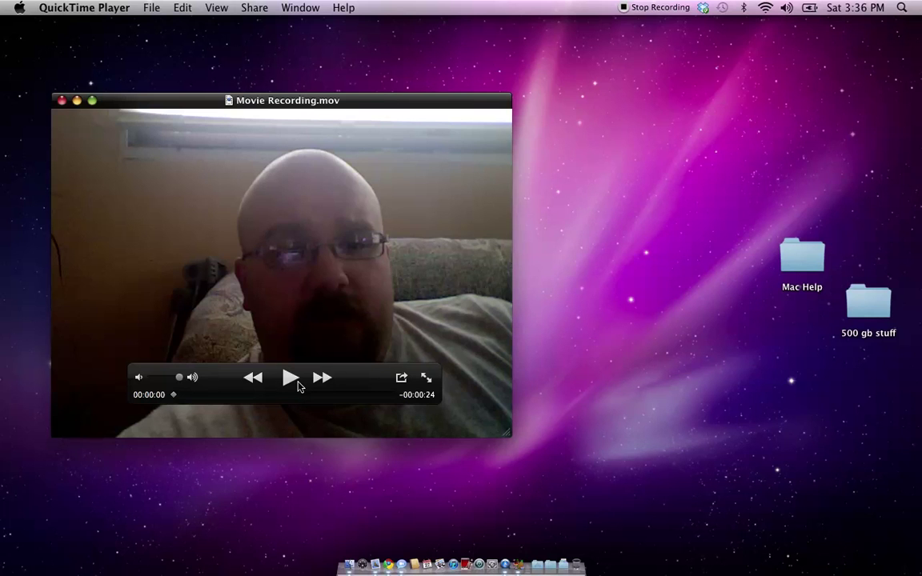
left_click(288, 380)
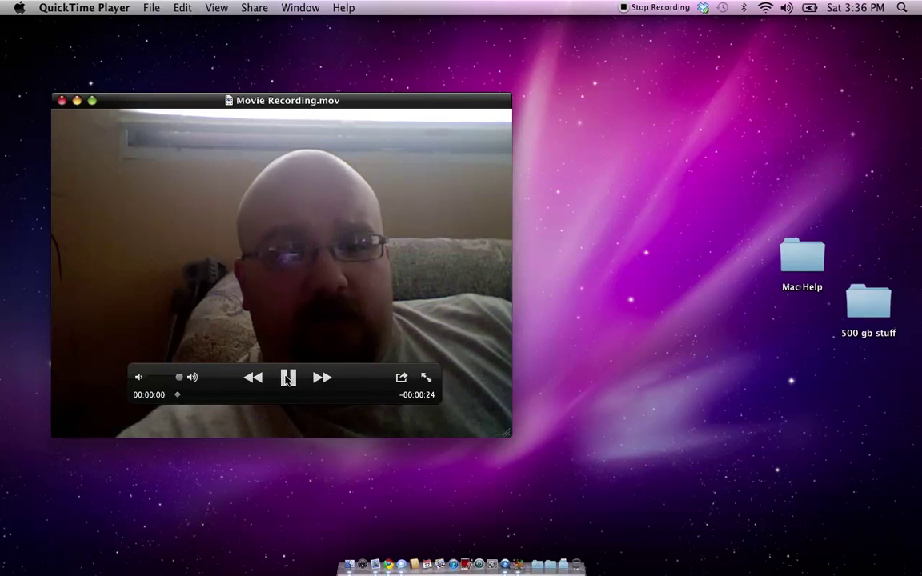
left_click(289, 380)
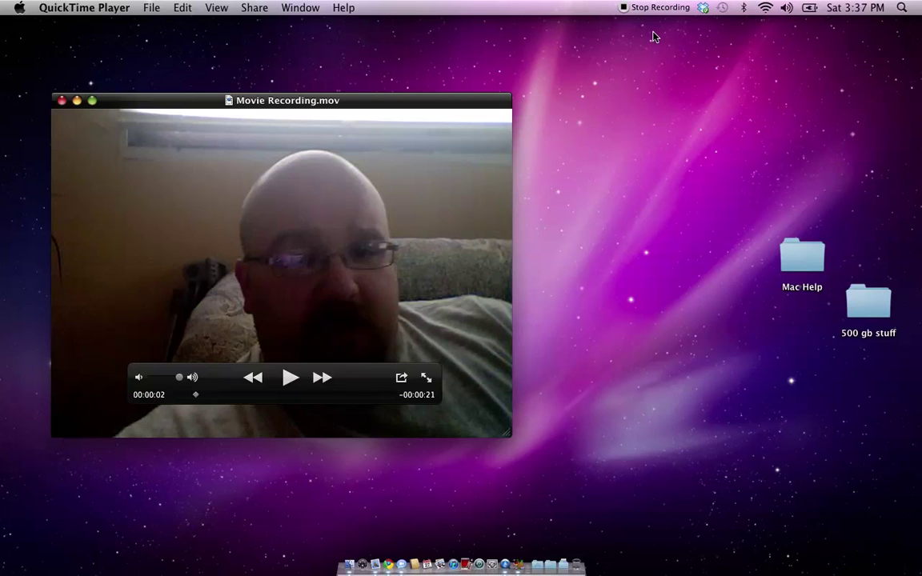
left_click(62, 101)
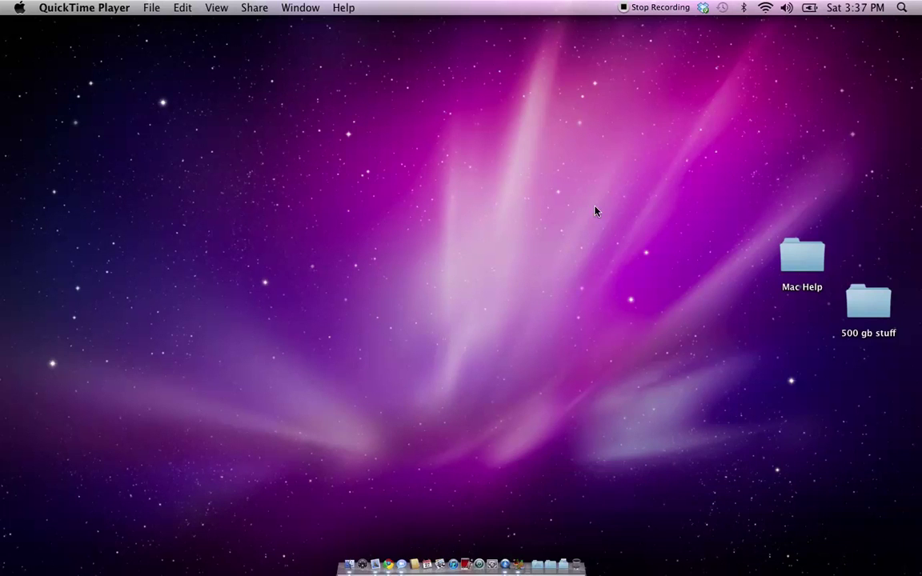
Step: Switch to Finder, view the Movies folder in the home folder and close the window
left_click(42, 98)
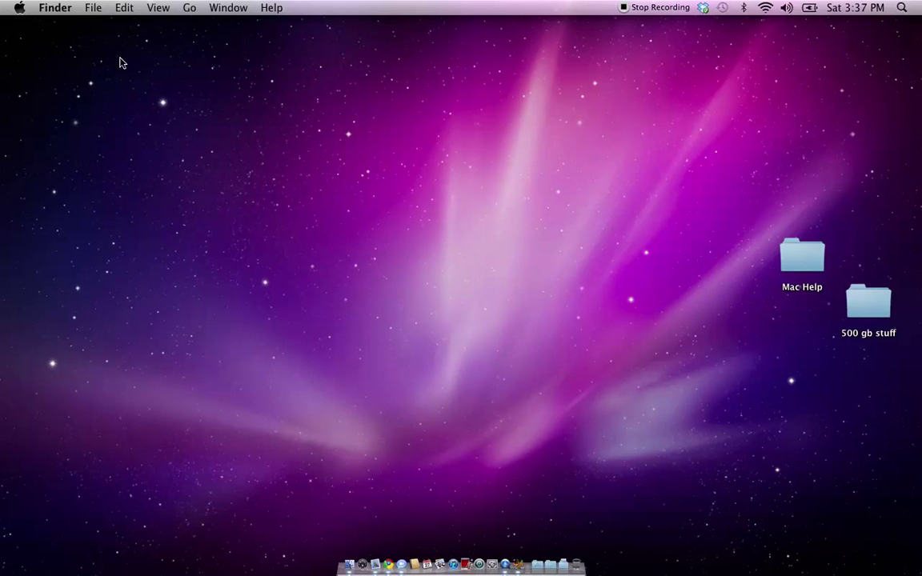
left_click(95, 10)
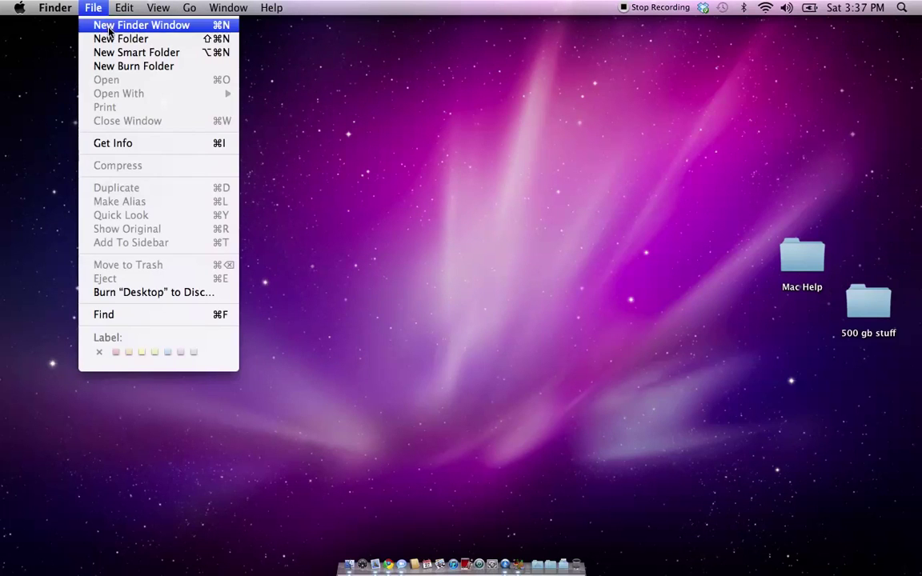
left_click(320, 44)
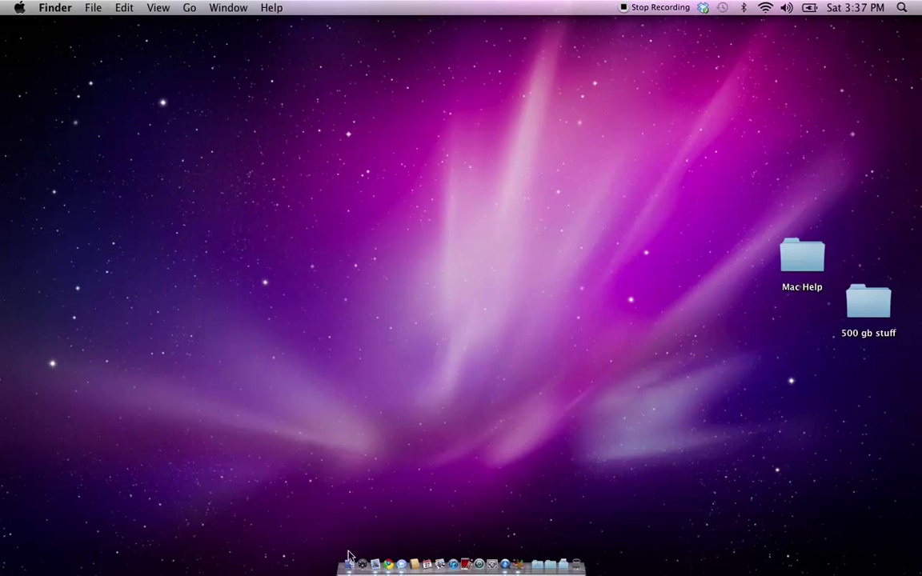
left_click(350, 494)
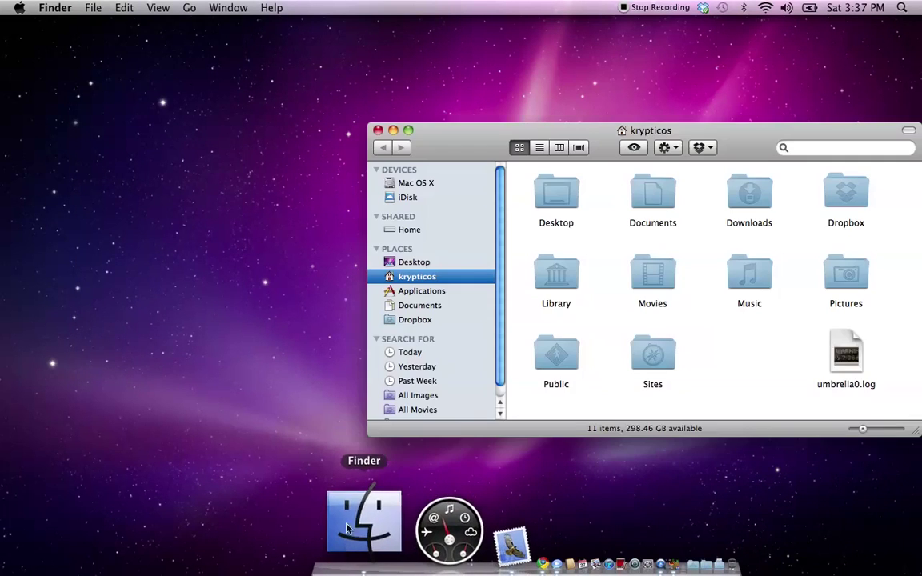
left_click(659, 275)
double_click(659, 275)
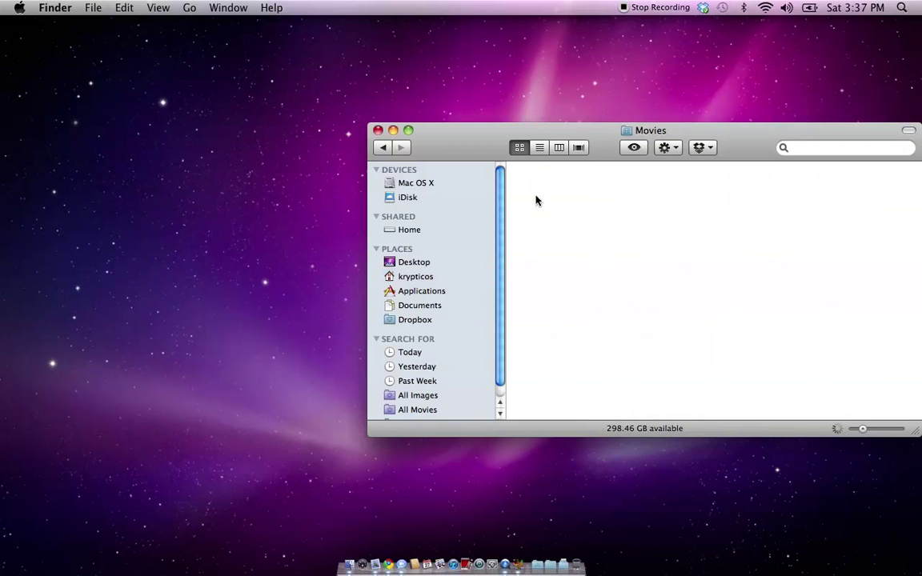
left_click(378, 130)
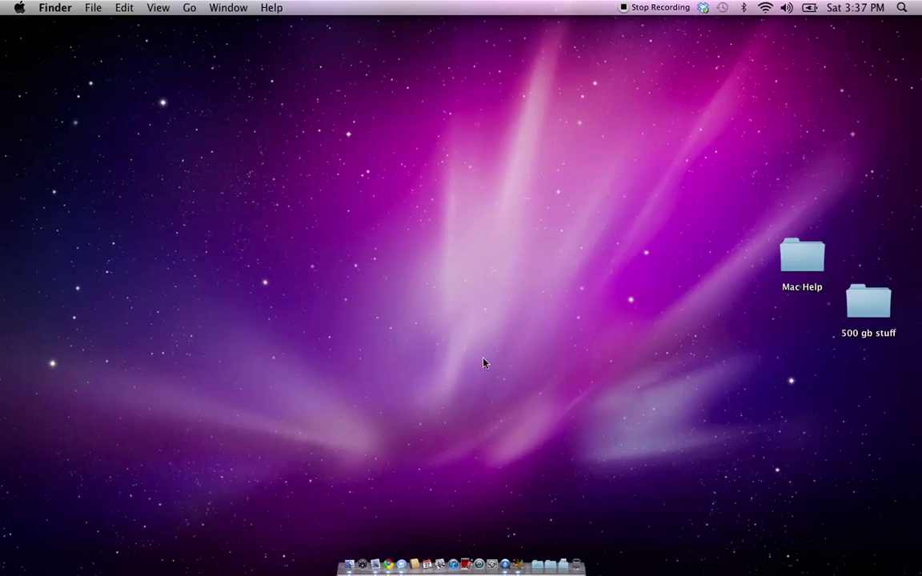
Step: Switch to QuickTime Player, open a new audio recording with slightly raised monitoring volume, and check its recording options
left_click(509, 516)
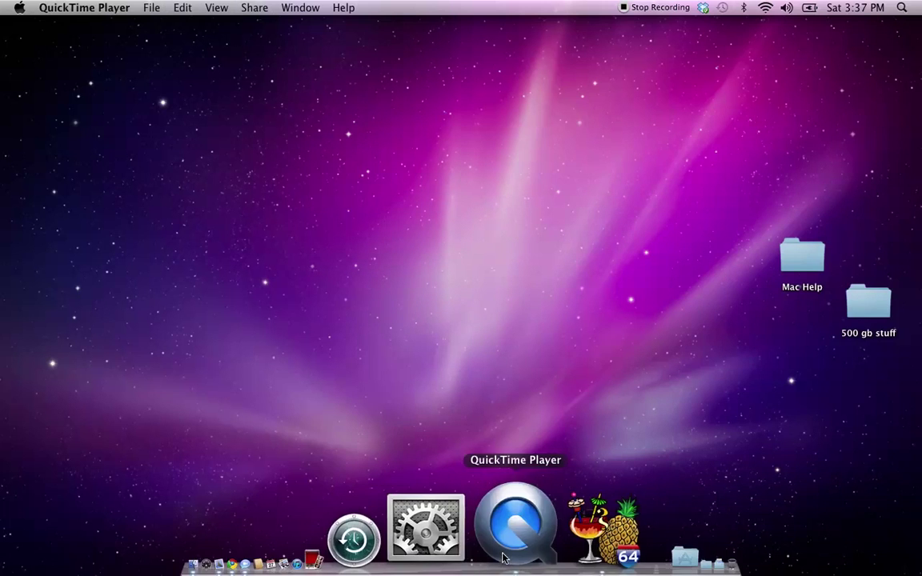
left_click(148, 8)
left_click(164, 39)
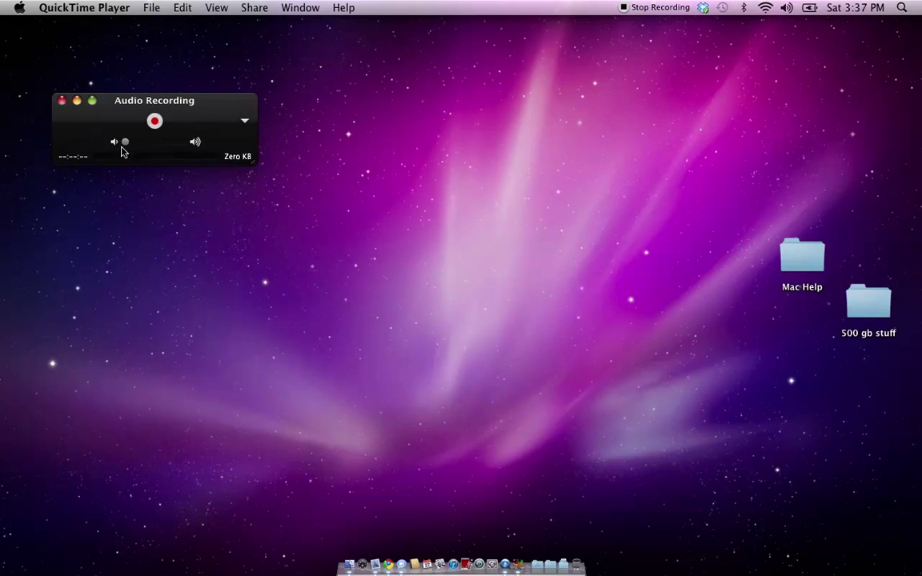
mouse_move(125, 143)
left_mouse_down()
mouse_move(148, 145)
mouse_move(120, 146)
mouse_move(130, 147)
left_mouse_up()
left_click(245, 121)
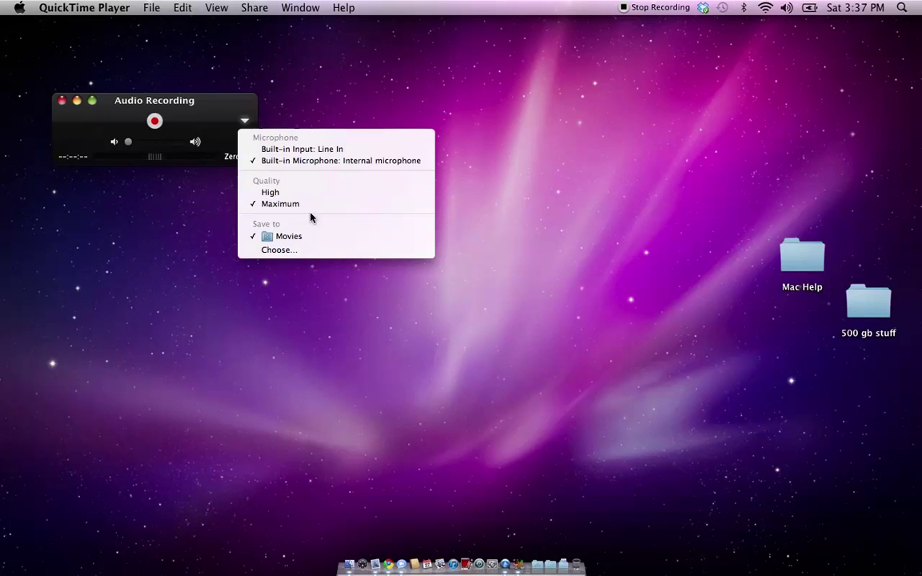
left_click(169, 248)
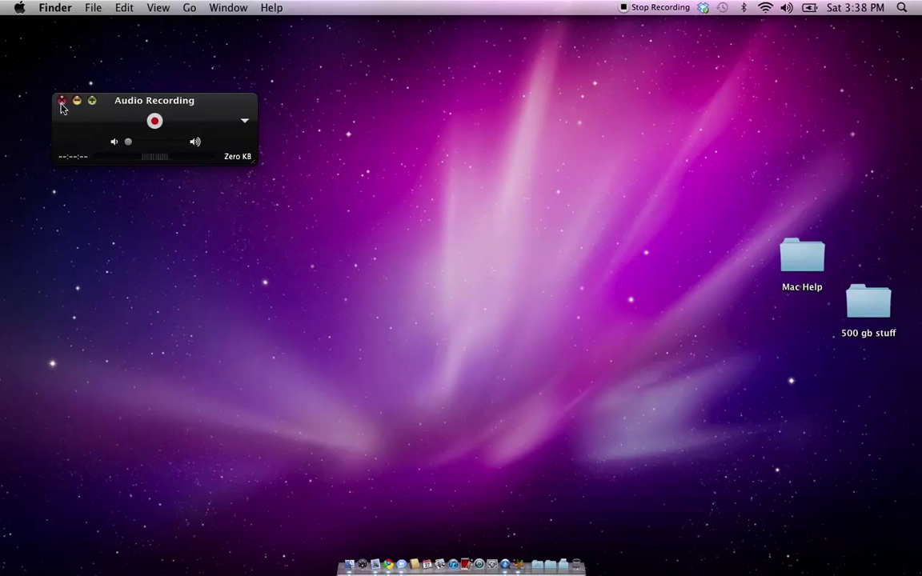
Step: Record an audio clip of about 3 seconds, play it back briefly and close it
left_click(155, 121)
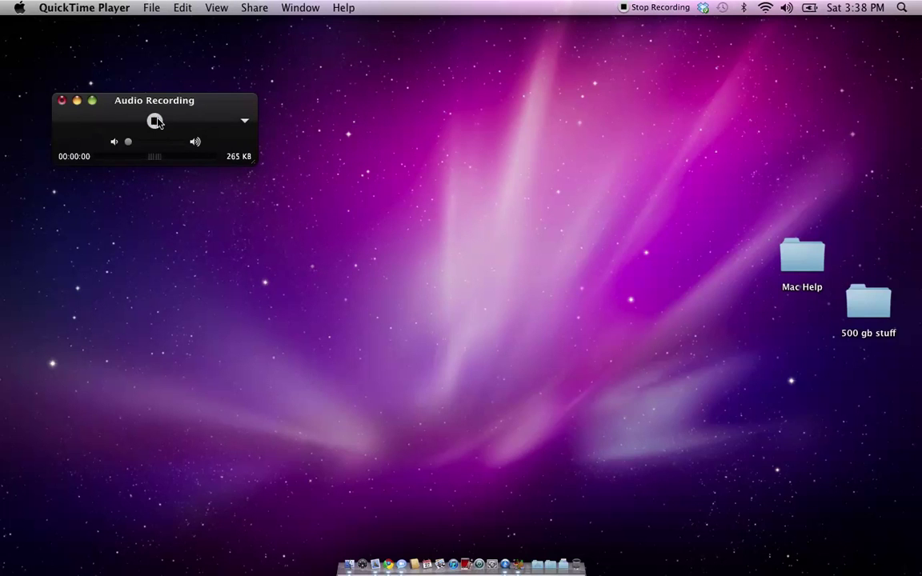
left_click(155, 121)
left_click(157, 121)
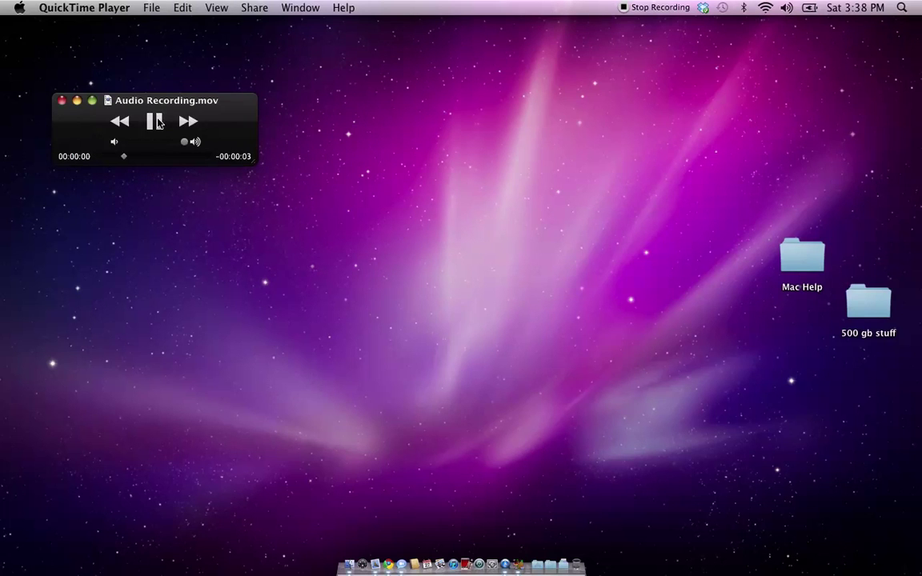
left_click(149, 121)
left_click(61, 101)
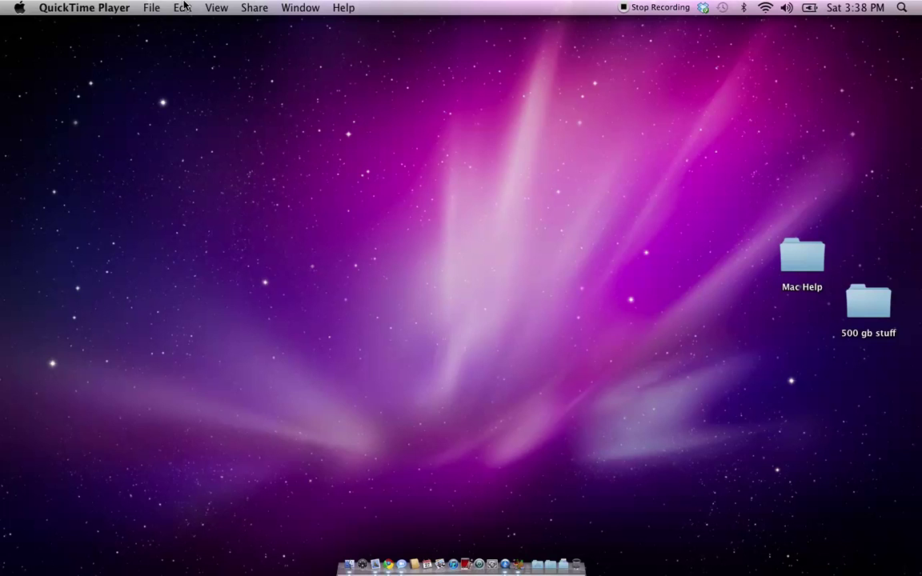
Step: Switch to HandBrake, quit it and launch it again from the Applications folder
key("super+Tab")
key("super+Tab")
key("super+Tab")
key("super+Tab")
key("super+Tab")
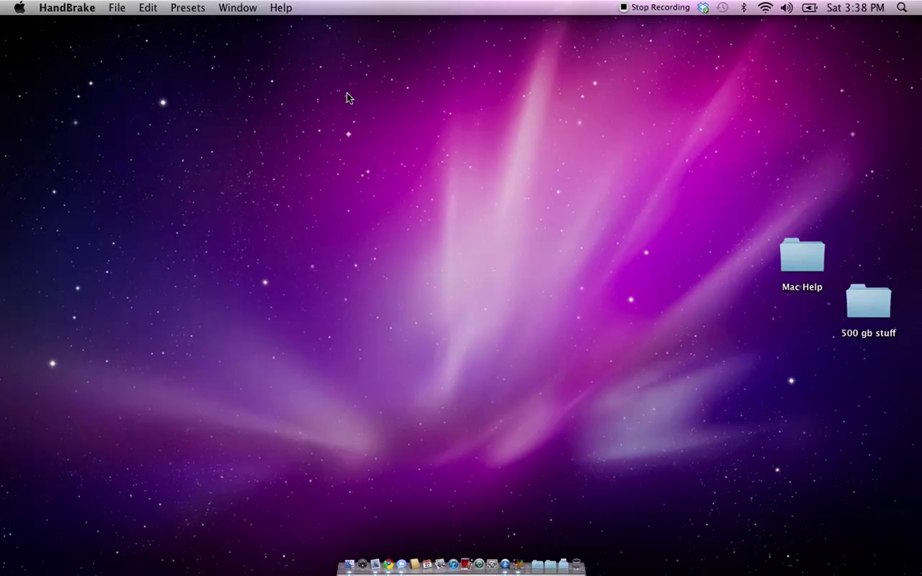
key("super+q")
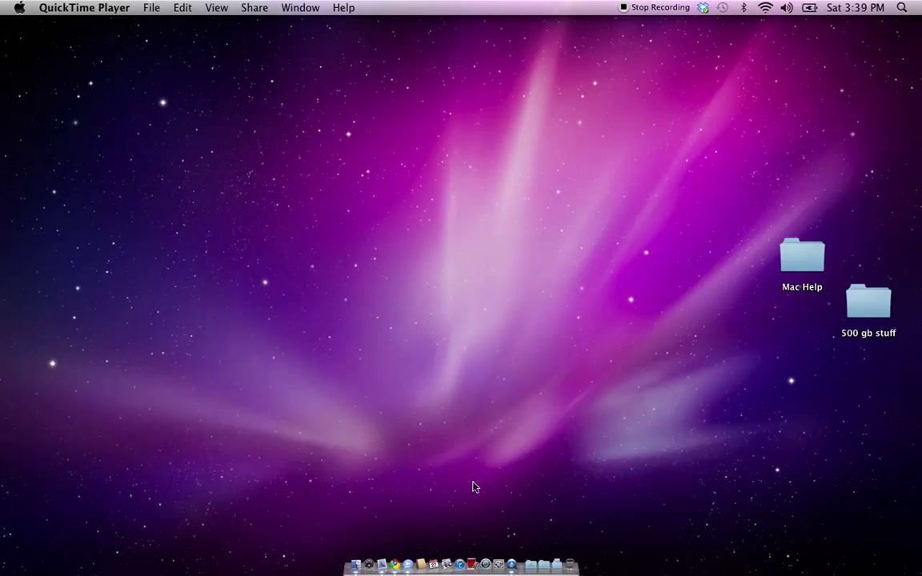
left_click(530, 565)
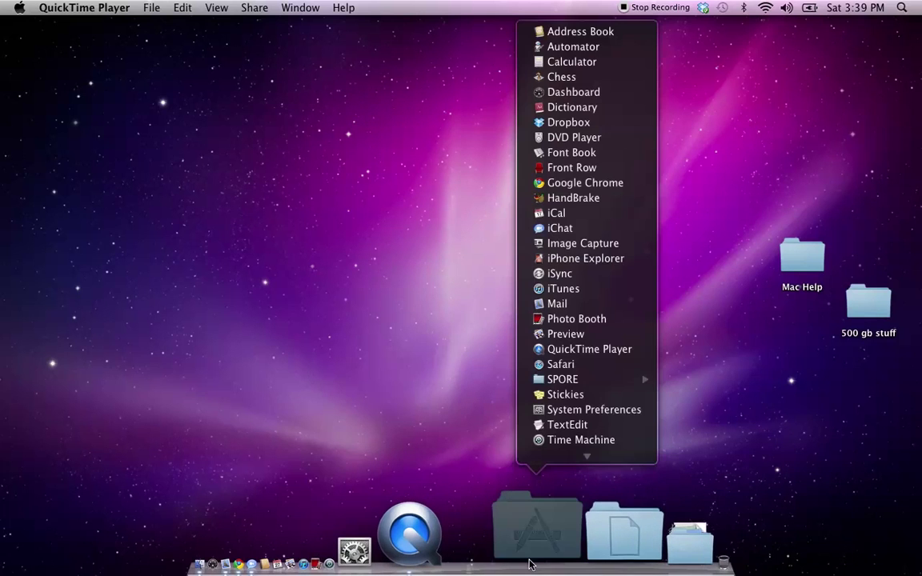
left_click(592, 200)
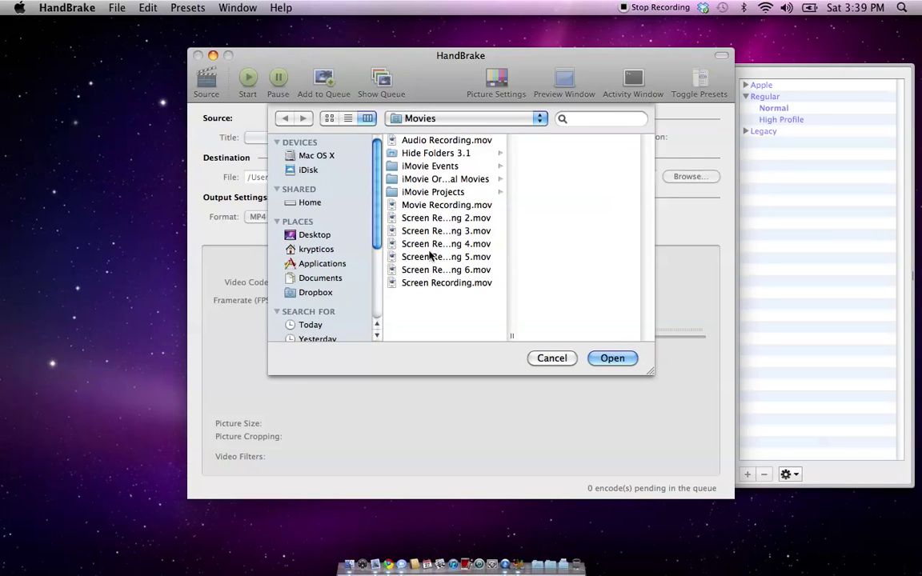
Step: Open Screen Recording.mov from the Movies folder as the source and start encoding it as an MP4 file with the Normal preset
left_click(430, 269)
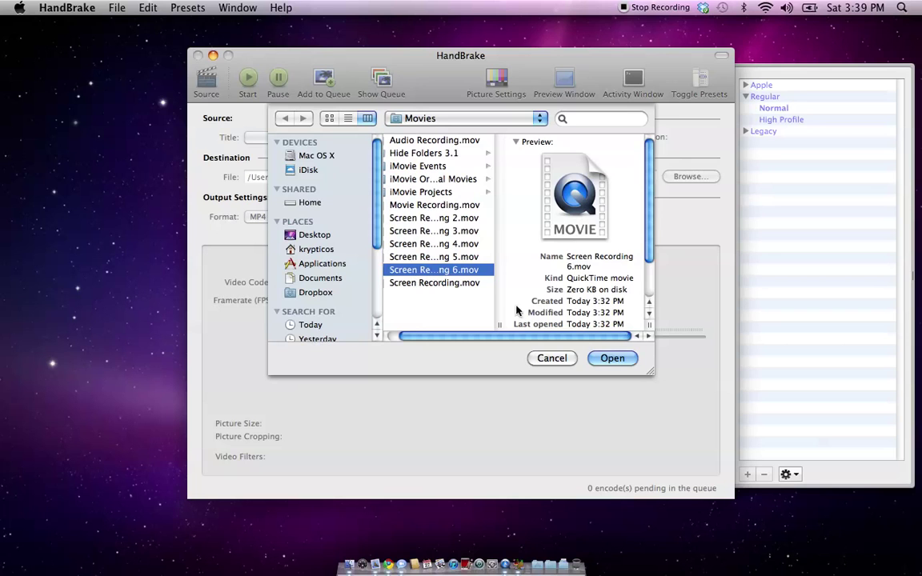
left_click(462, 285)
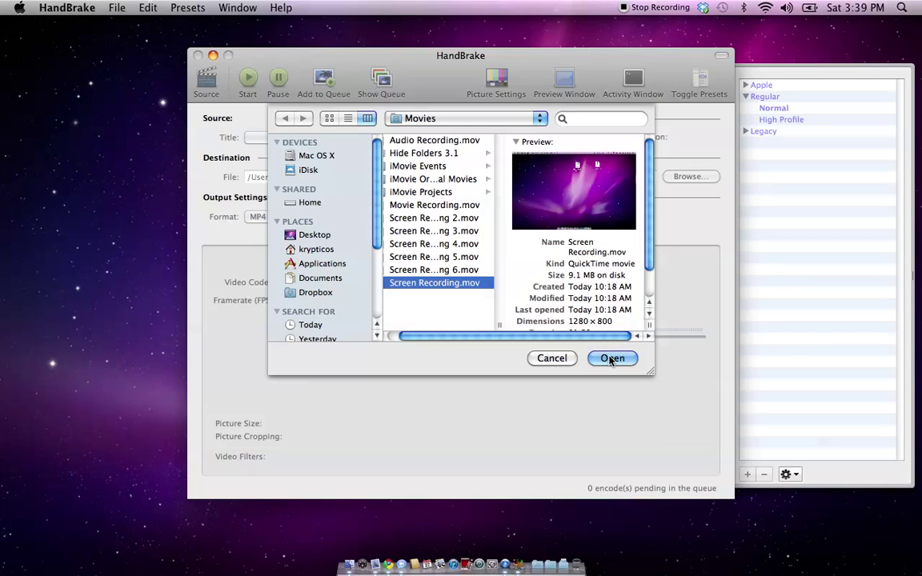
left_click(445, 218)
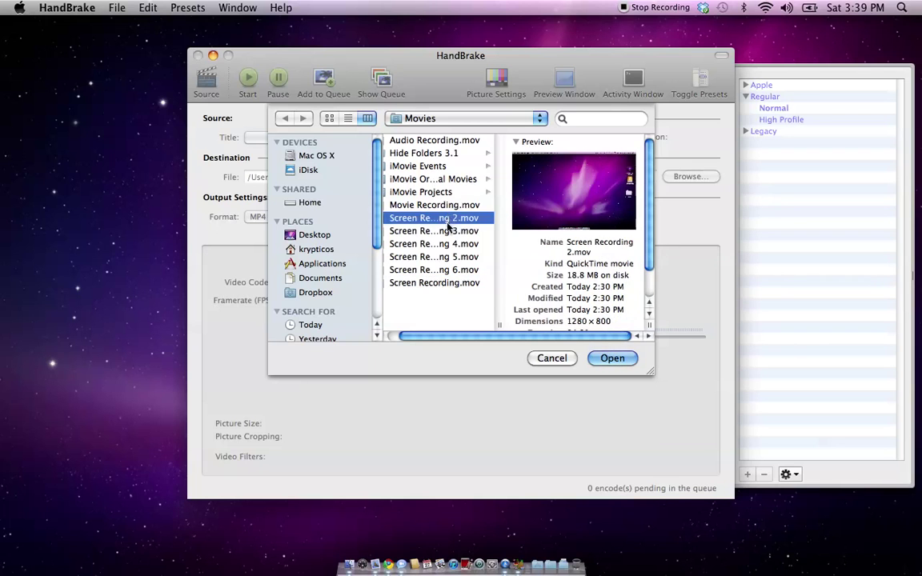
left_click(447, 232)
left_click(450, 244)
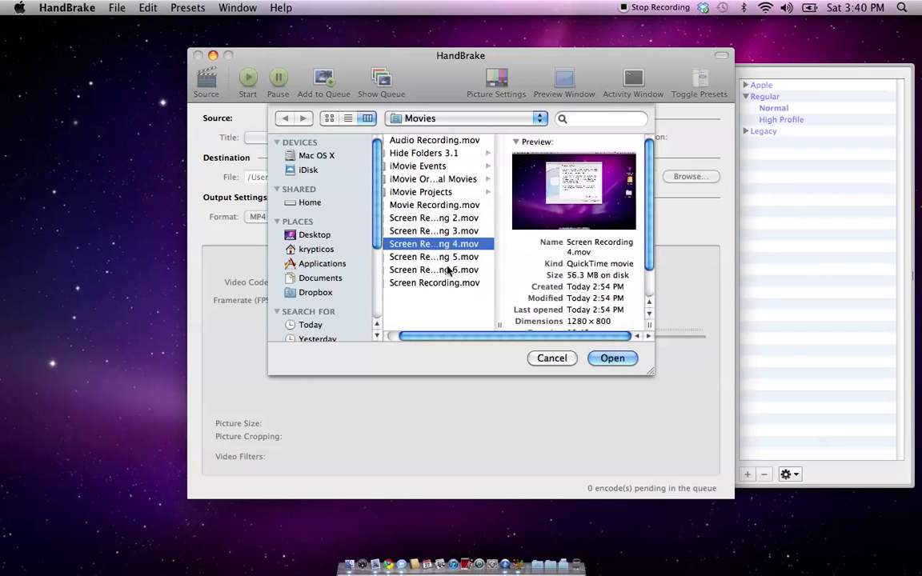
left_click(448, 272)
left_click(450, 283)
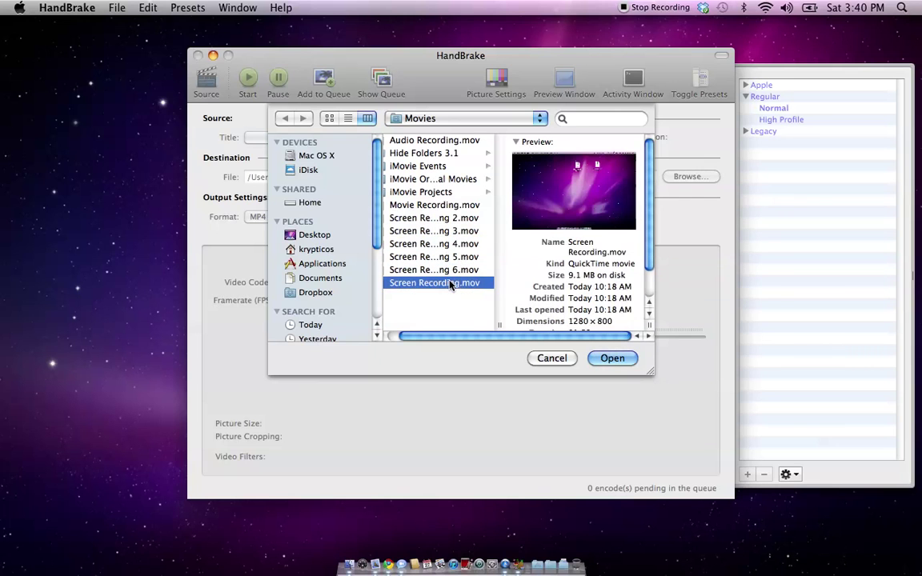
left_click(612, 357)
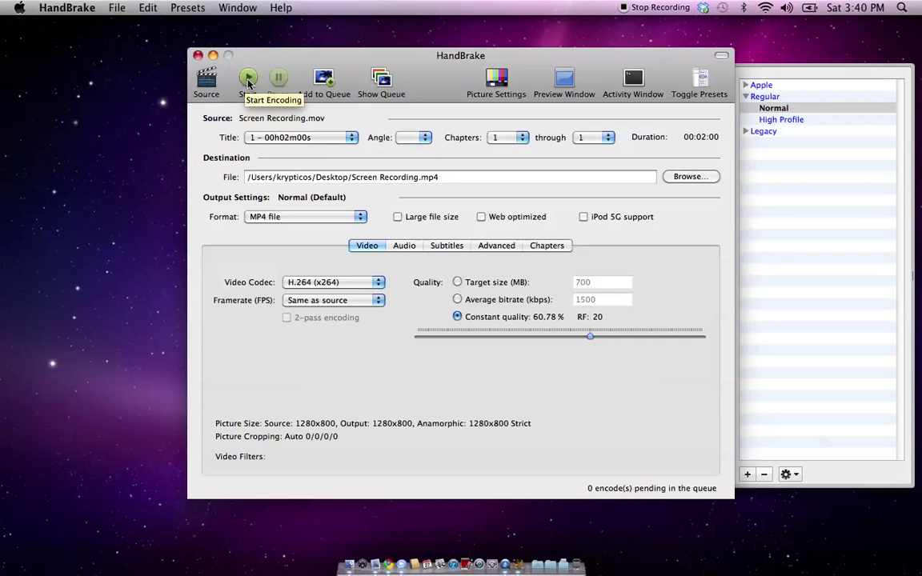
left_click(249, 81)
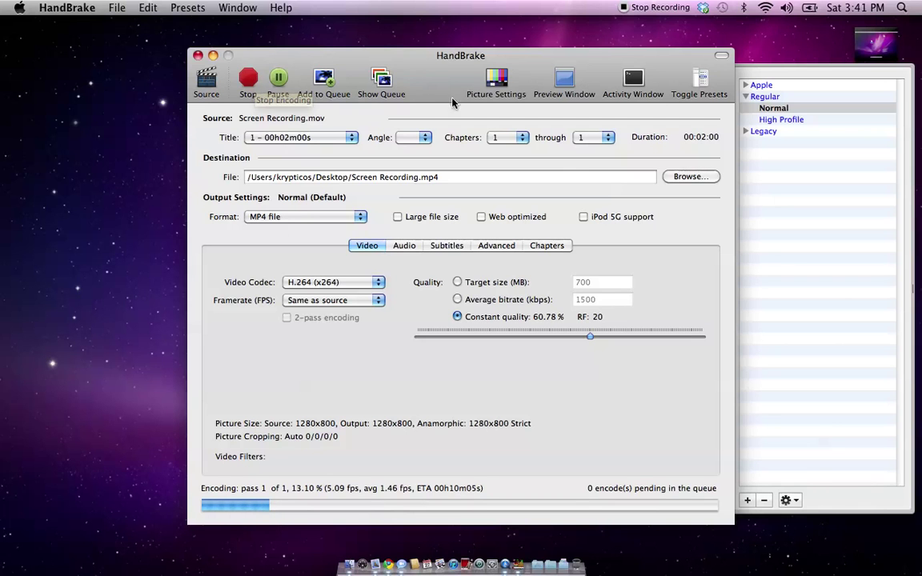
Step: Move the encoding window aside to uncover the desktop and examine the Screen Recording.mp4 output file, leaving its name as is
left_click_drag(444, 72, 275, 72)
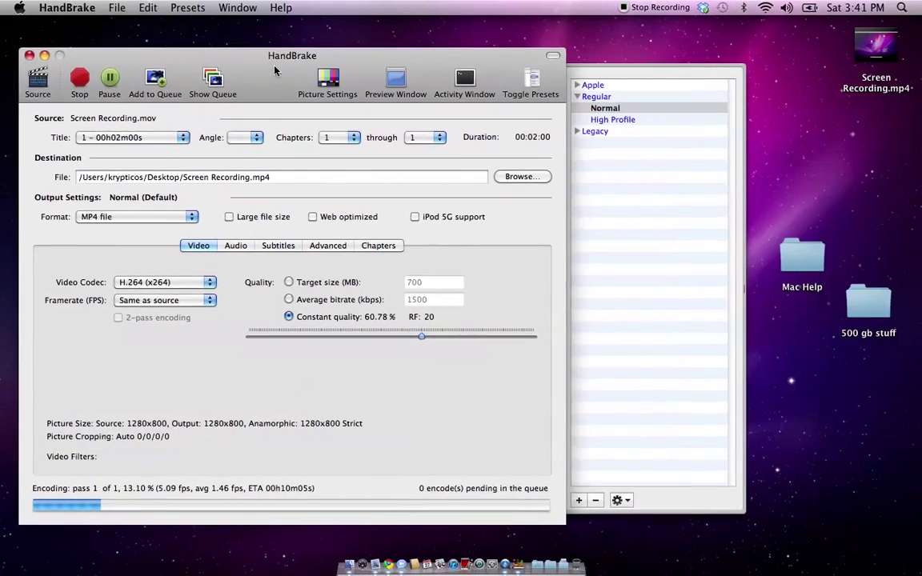
left_click(871, 62)
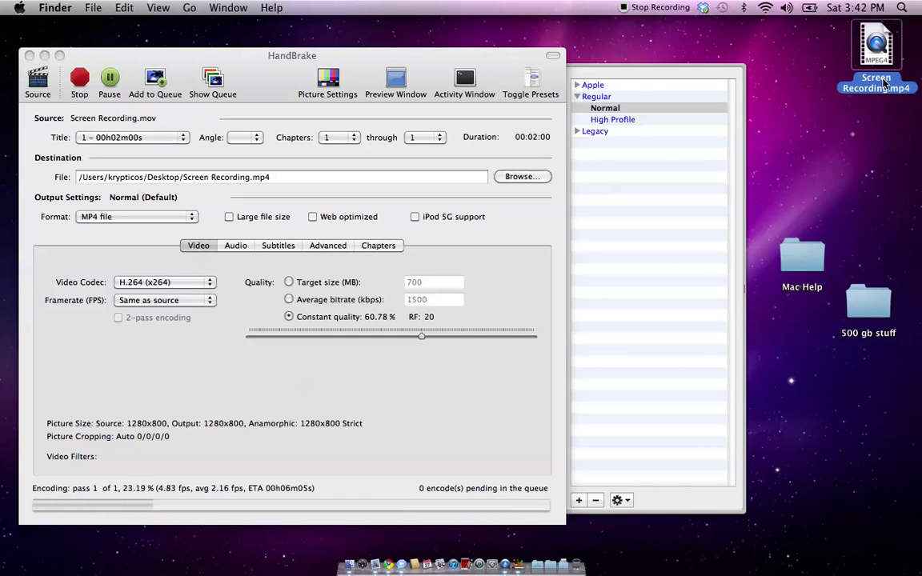
left_click(217, 184)
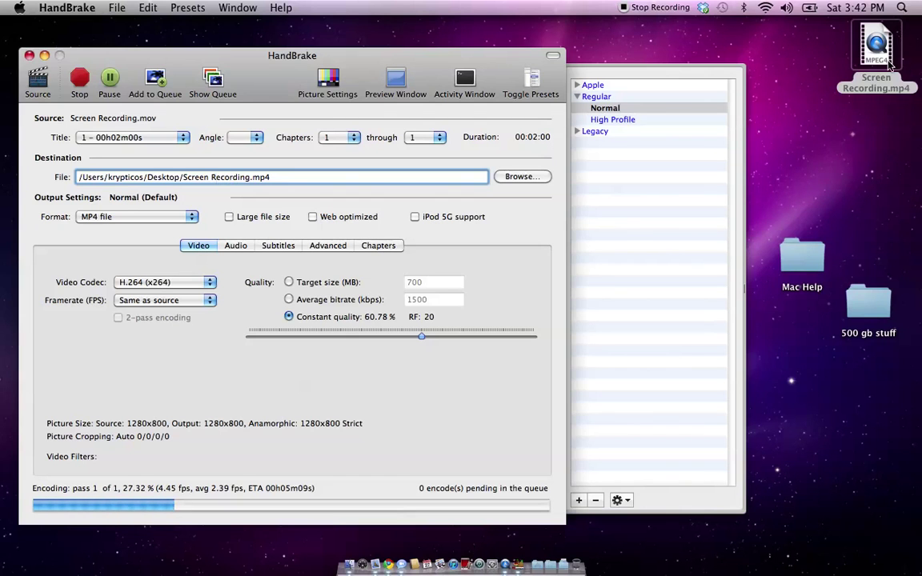
left_click(887, 64)
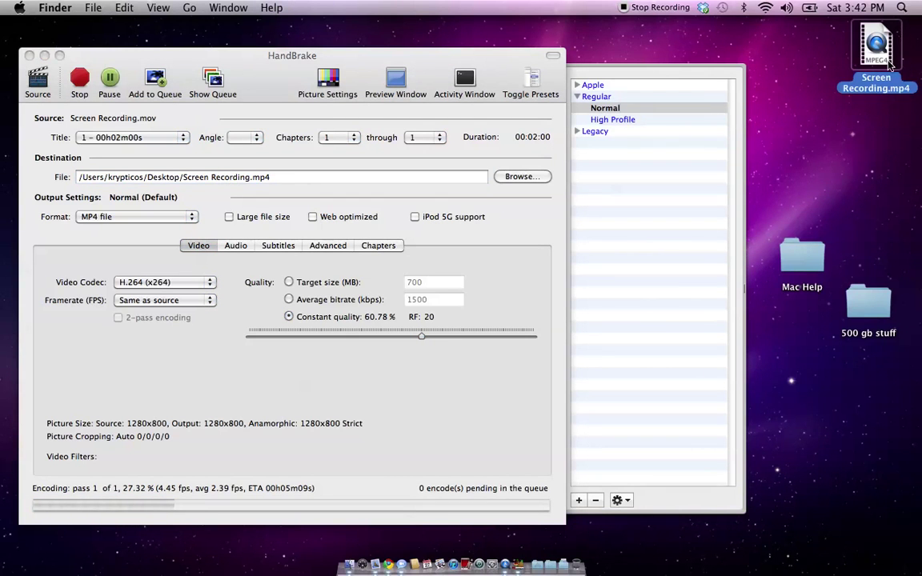
key("Return")
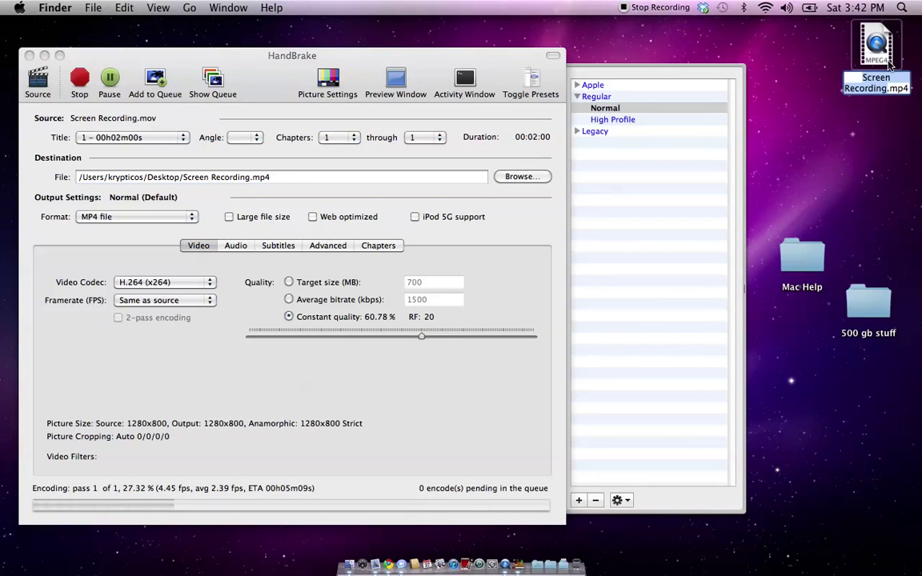
left_click(846, 144)
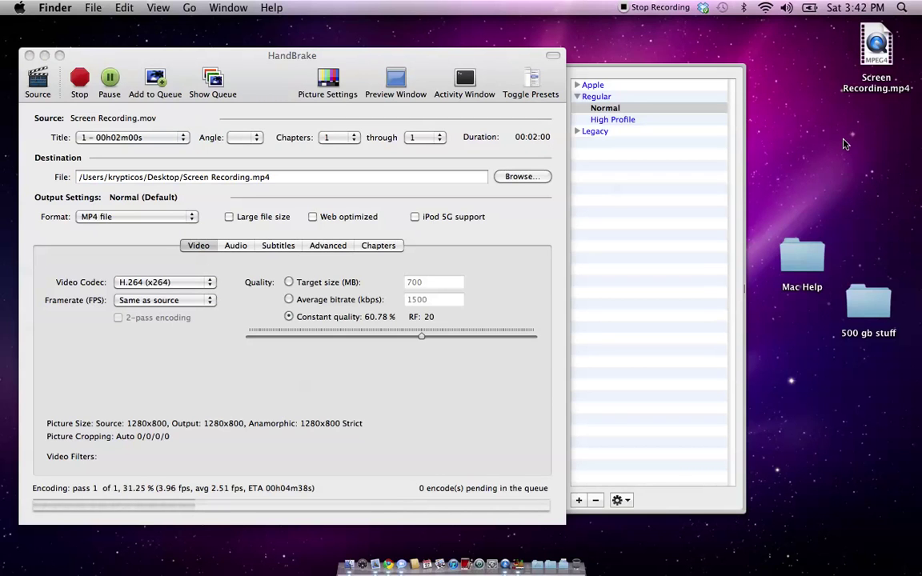
Step: Stop the running encode by cancelling the current job, and close the HandBrake window
left_click(86, 72)
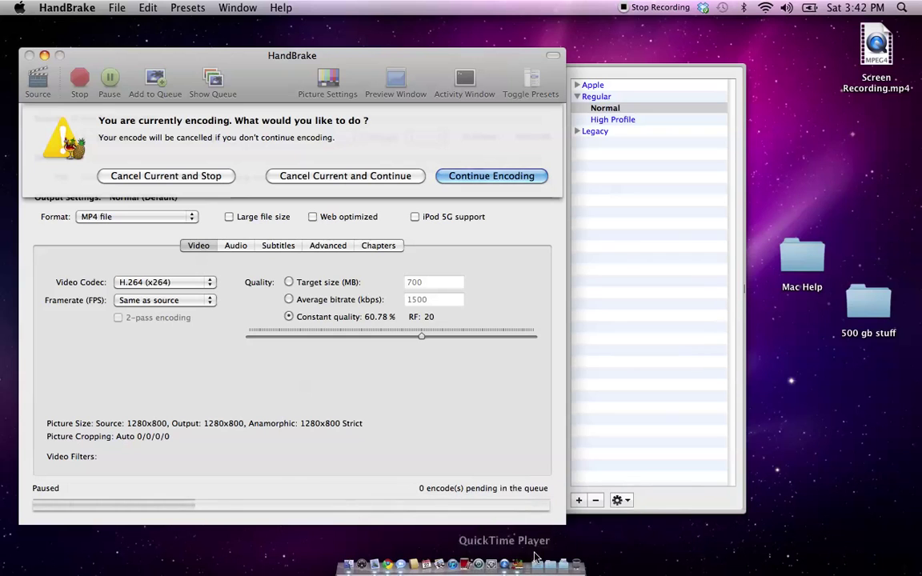
left_click(144, 175)
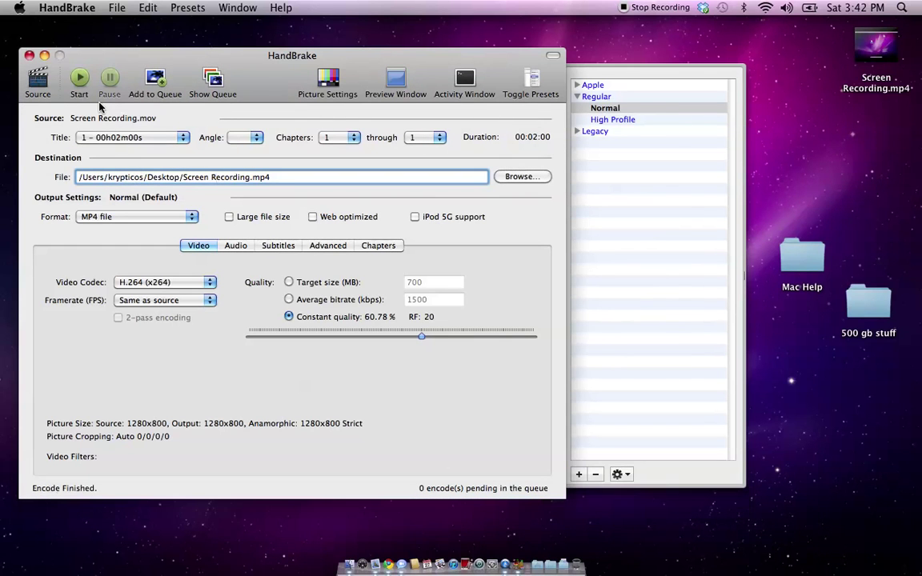
left_click(28, 55)
Step: Preview Screen Recording.mp4 on the desktop with Quick Look for a few seconds and close the preview
mouse_move(887, 65)
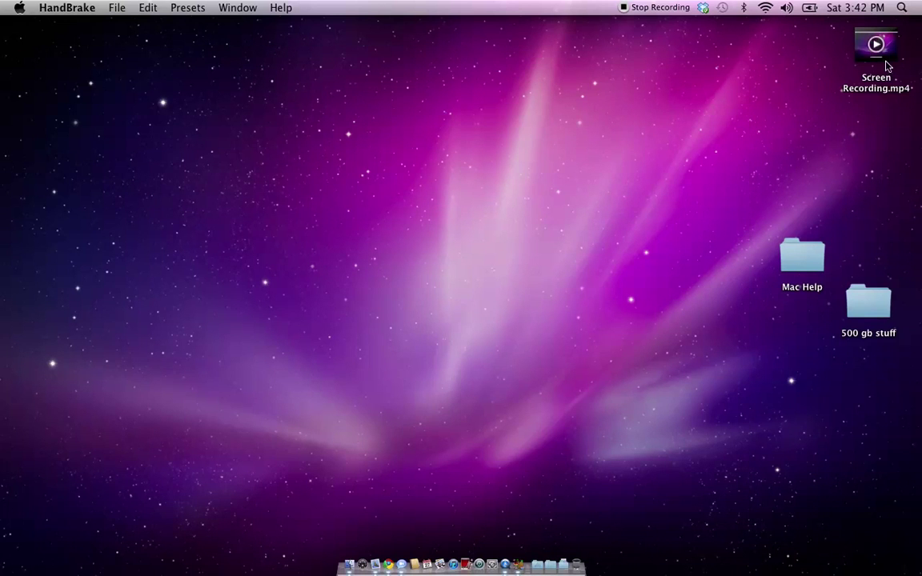
left_click(884, 64)
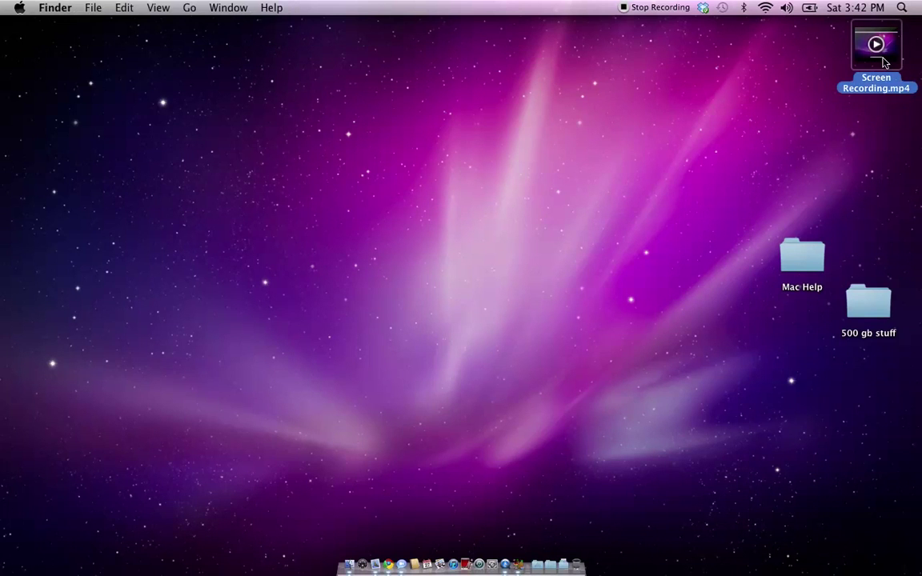
key("space")
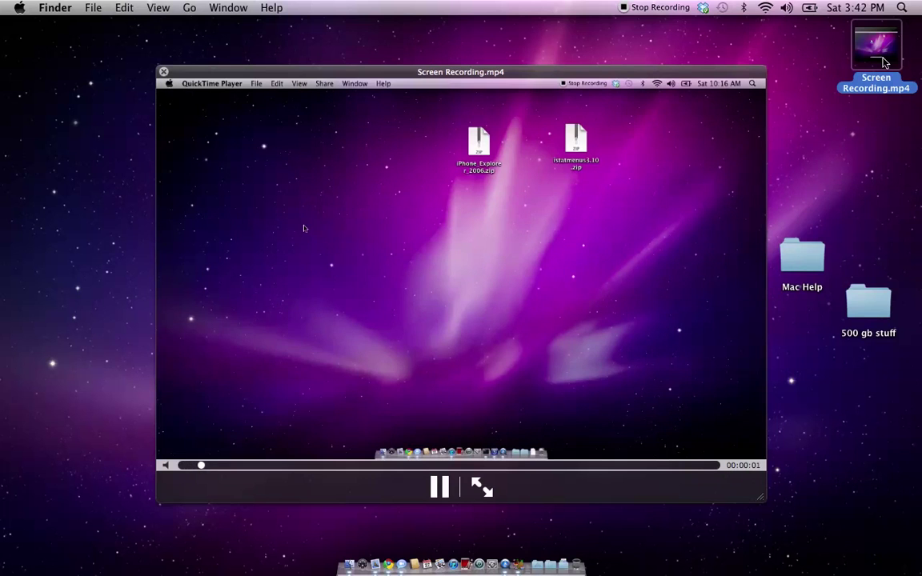
key("space")
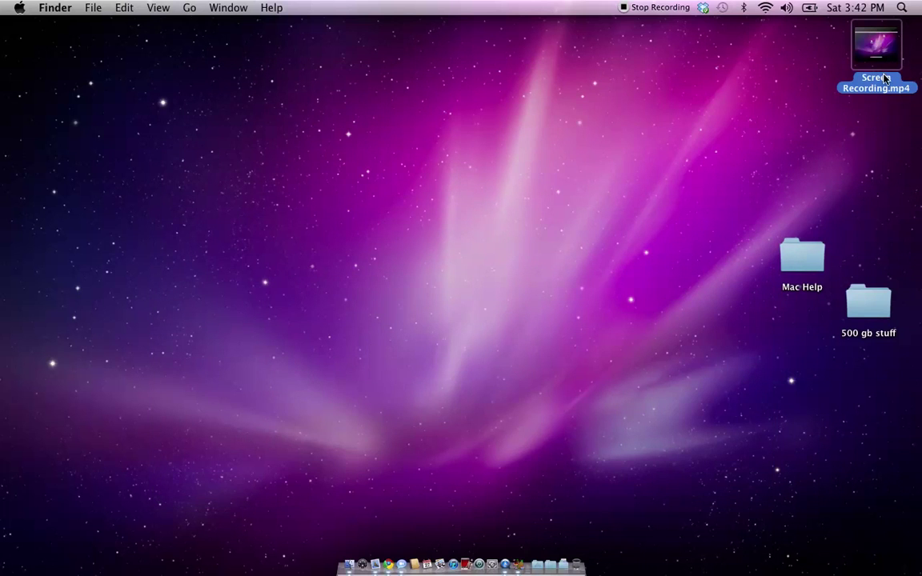
Step: Rename Screen Recording.mp4 on the desktop as sdklfjalsk;dfajsdfkl;.mp4
left_click(886, 78)
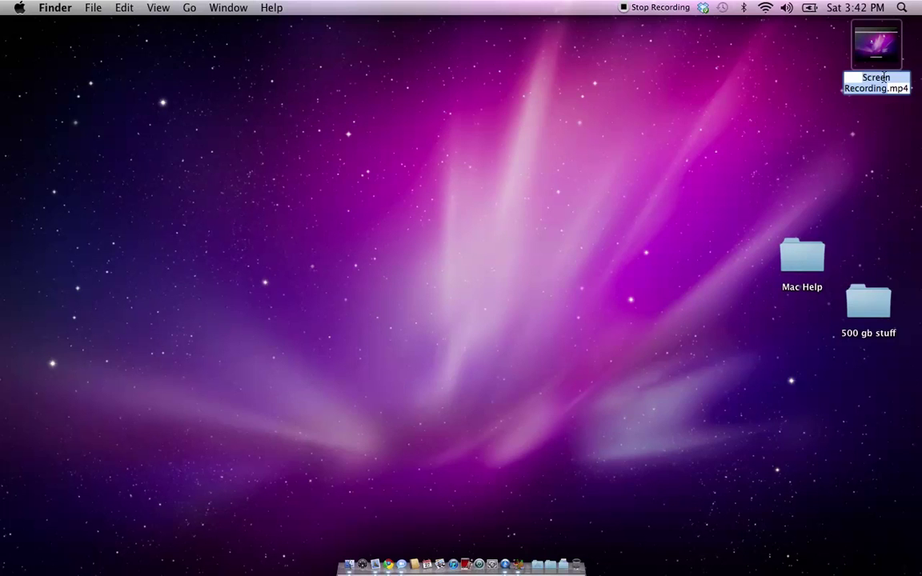
left_click(880, 70)
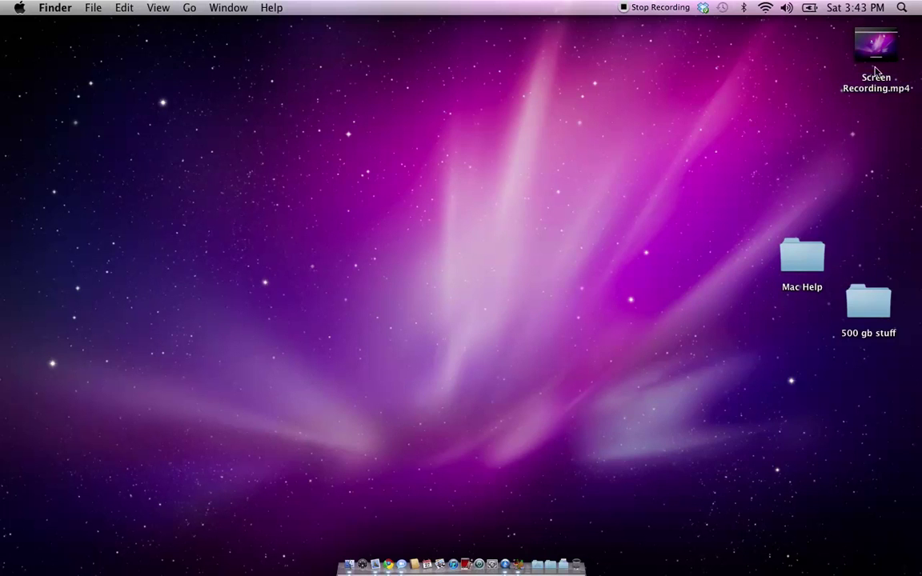
left_click(876, 67)
key("Return")
type("sdkfjsnlksfkj")
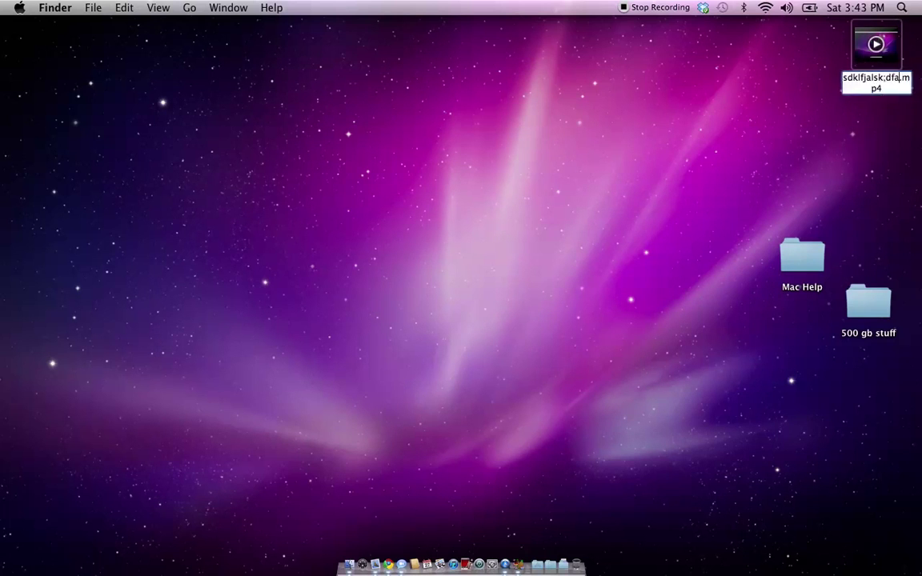
key("Escape")
key("Return")
type("sdklfjalsk;dfajsdfkl;")
left_click(861, 108)
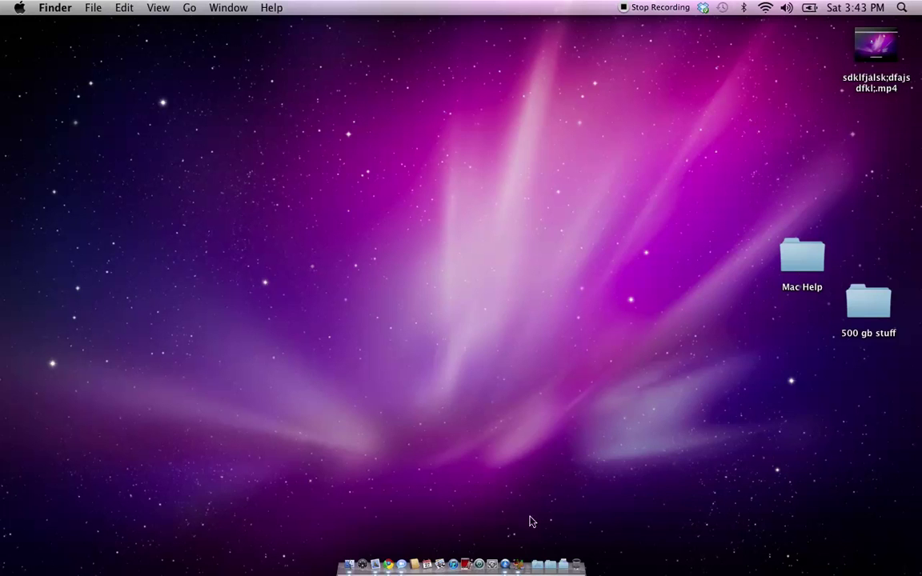
Step: Switch to QuickTime Player
left_click(507, 557)
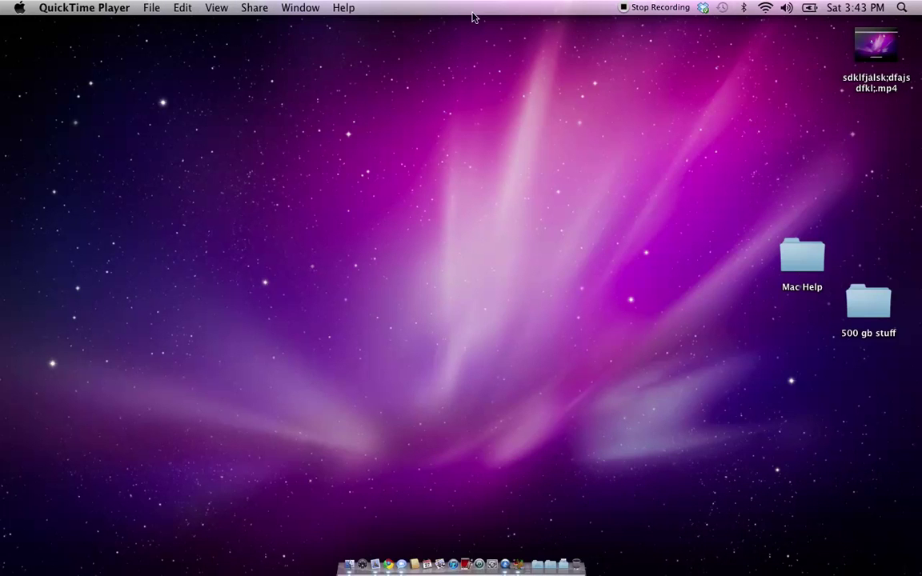